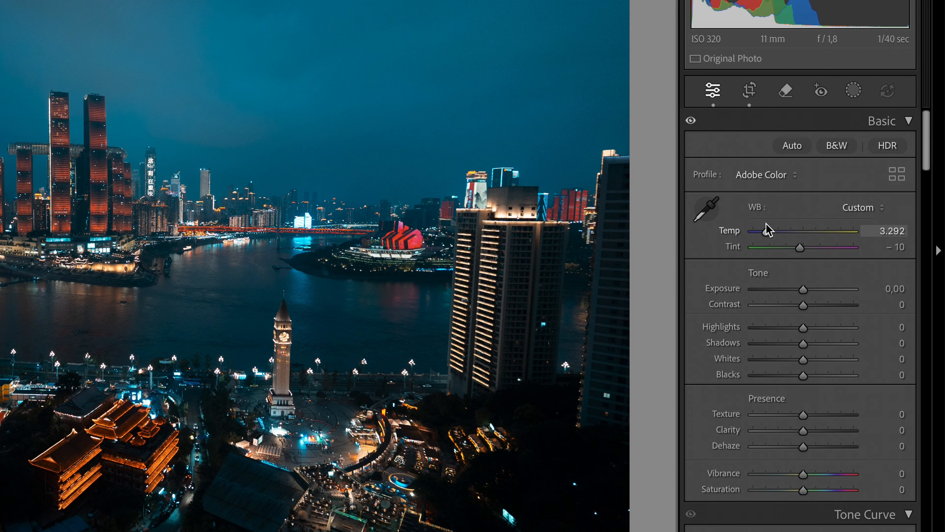
Set Temp to about 3,666, Exposure to +0.15 and Contrast to −30 in the Basic panel.
left_click_drag(765, 227, 770, 225)
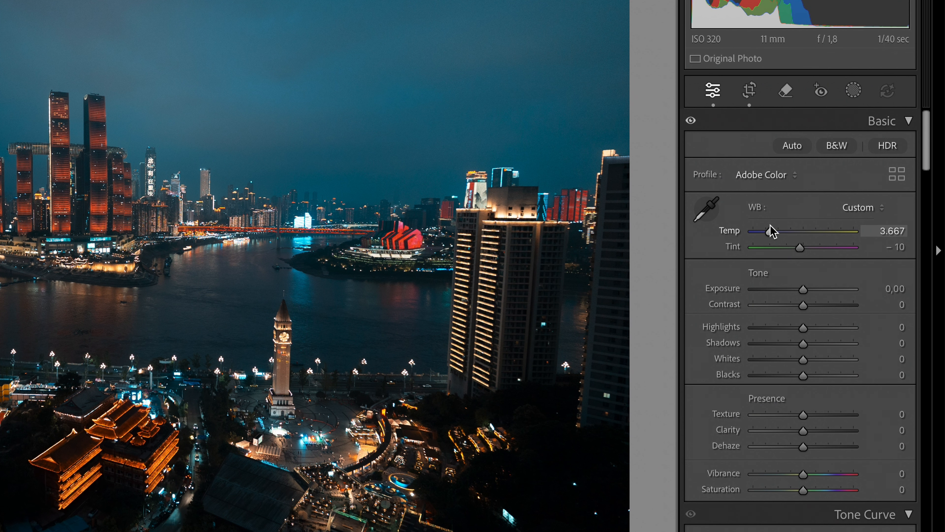
scroll(770, 224, "down", 1)
left_click_drag(884, 256, 892, 256)
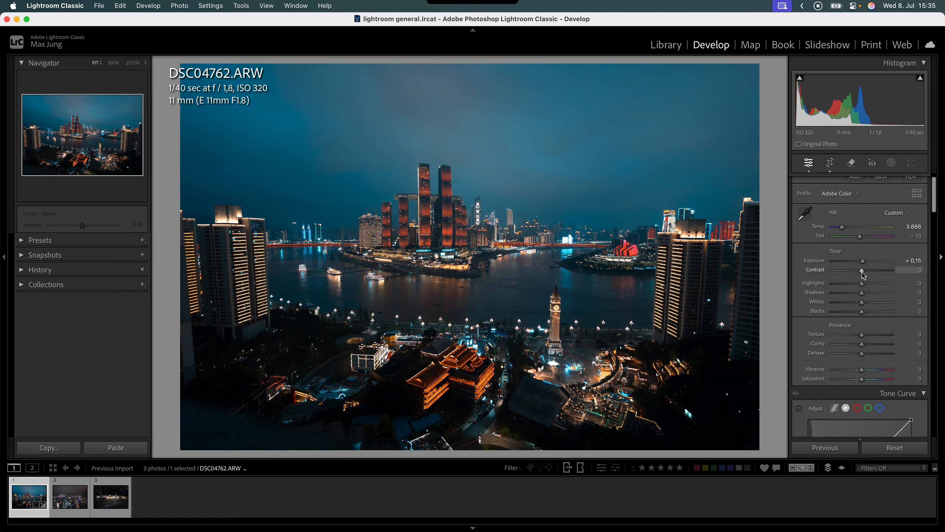
left_click_drag(862, 274, 843, 272)
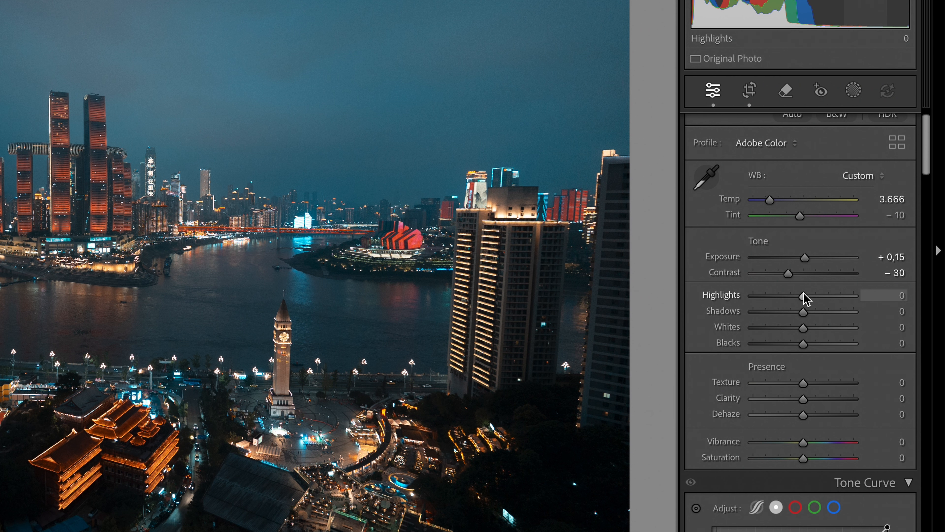
Lift Highlights to +35 and Shadows to +55, and deepen Blacks to −40.
left_click_drag(862, 283, 869, 282)
left_click_drag(815, 295, 820, 301)
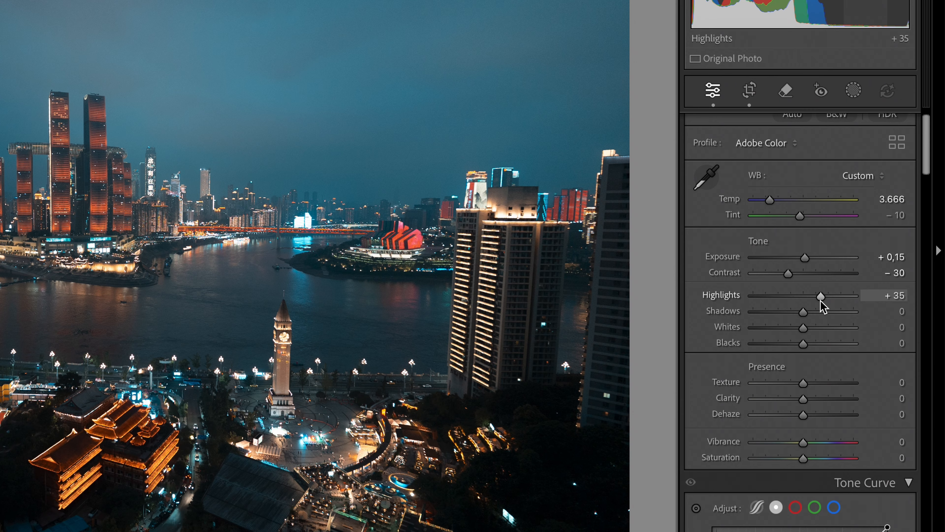
left_click_drag(803, 311, 830, 313)
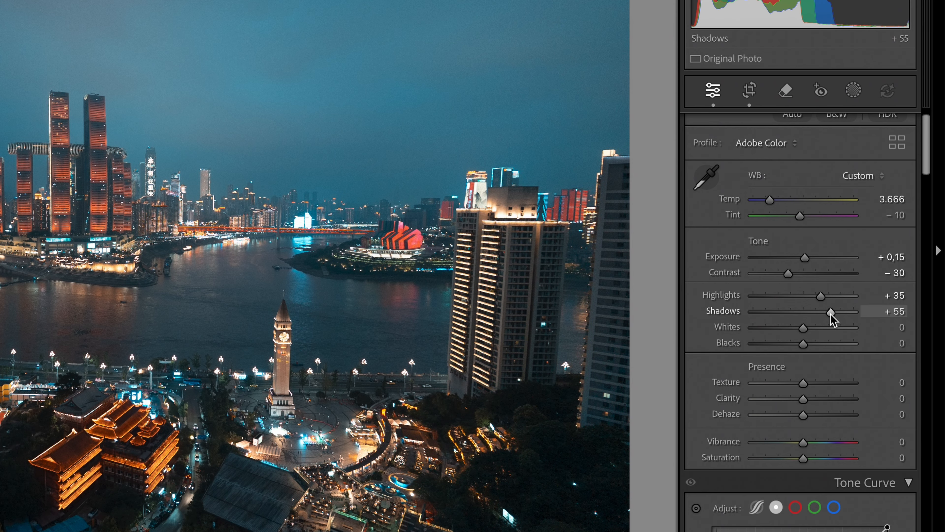
left_click_drag(803, 342, 782, 339)
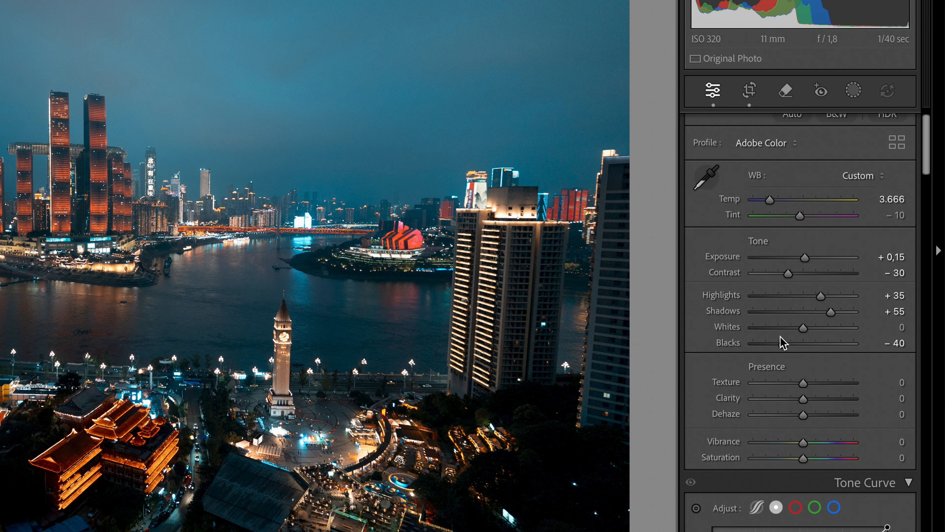
scroll(810, 337, "down", 3)
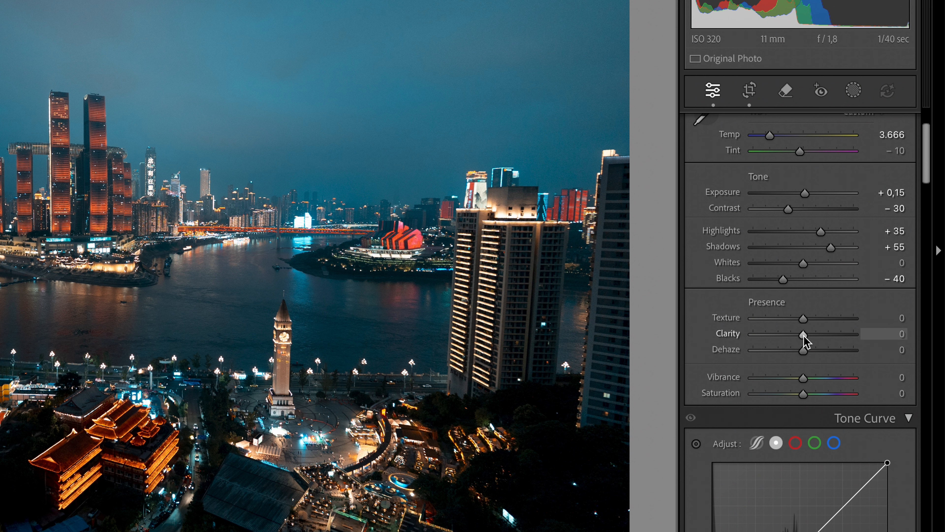
Try lower and higher Clarity, zooming into the lit temple to judge detail.
mouse_move(803, 335)
left_mouse_down()
mouse_move(770, 335)
mouse_move(785, 337)
left_mouse_up()
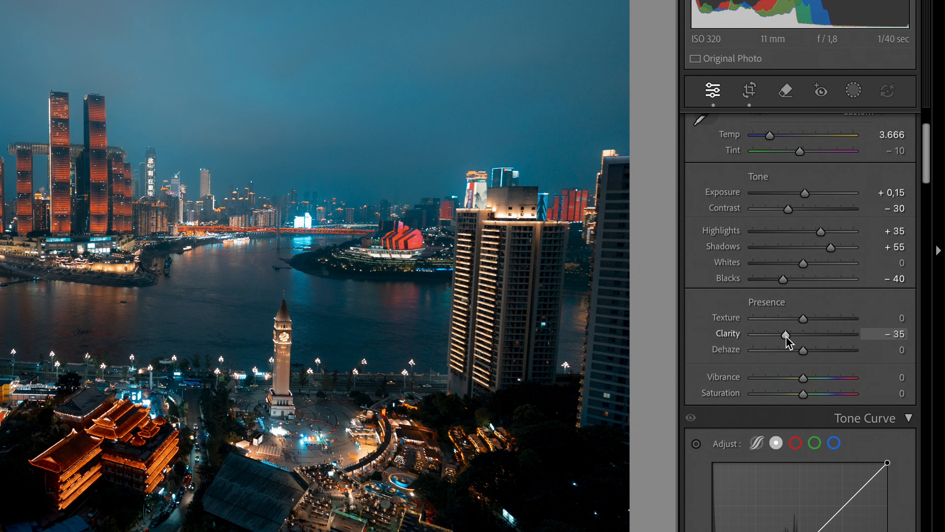
left_click_drag(785, 337, 809, 343)
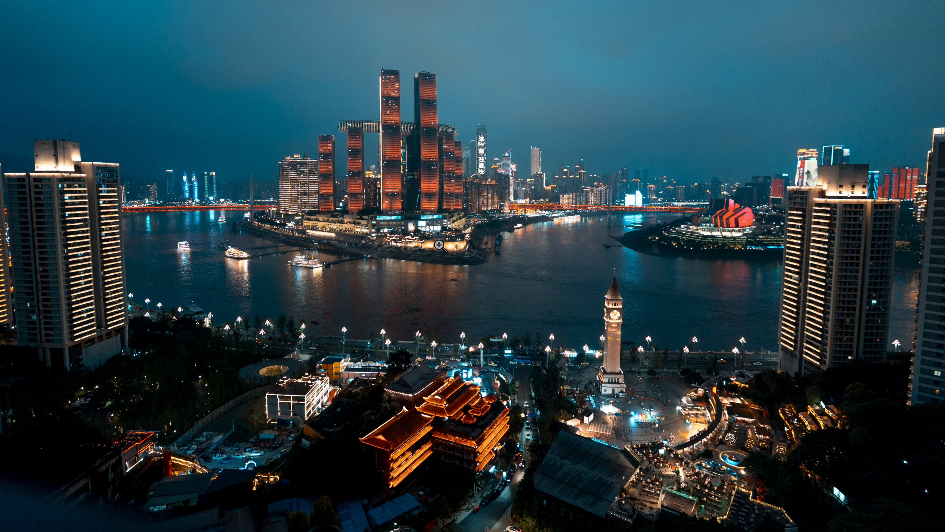
left_click(401, 360)
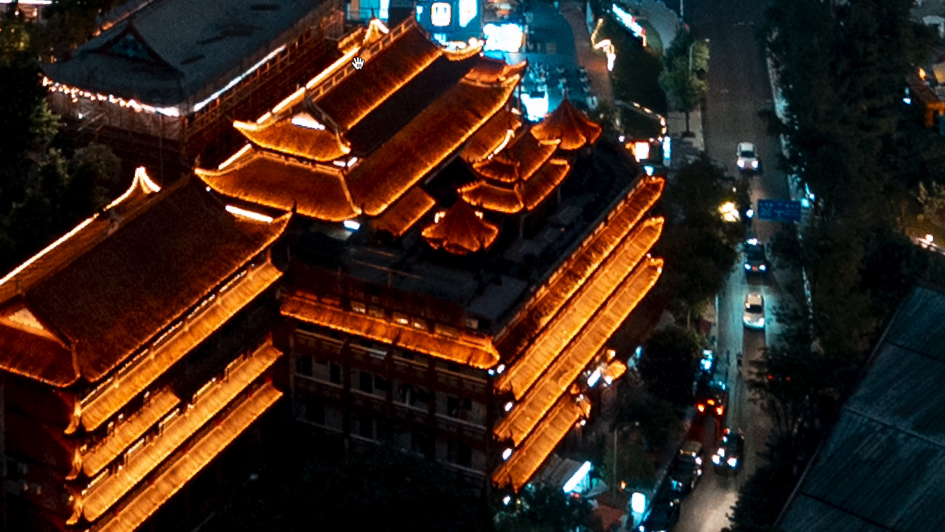
left_click_drag(443, 118, 376, 120)
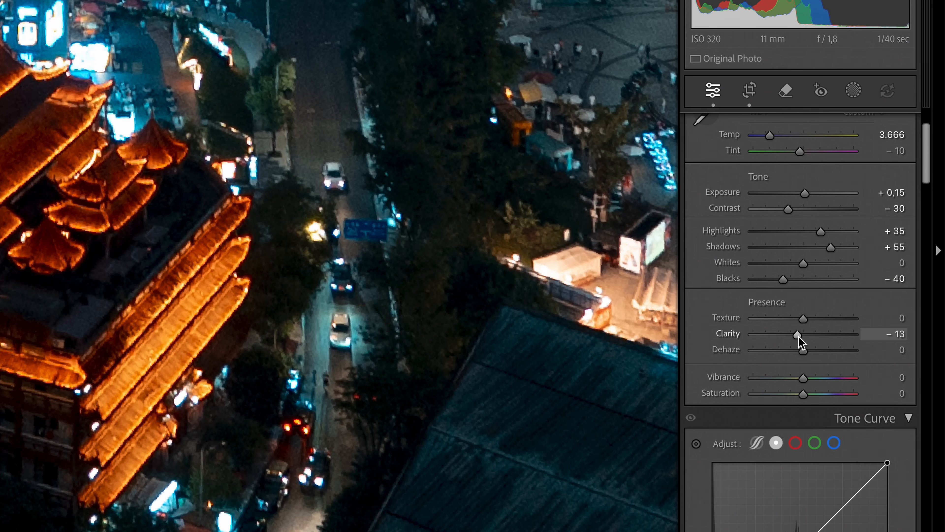
left_click_drag(798, 336, 788, 335)
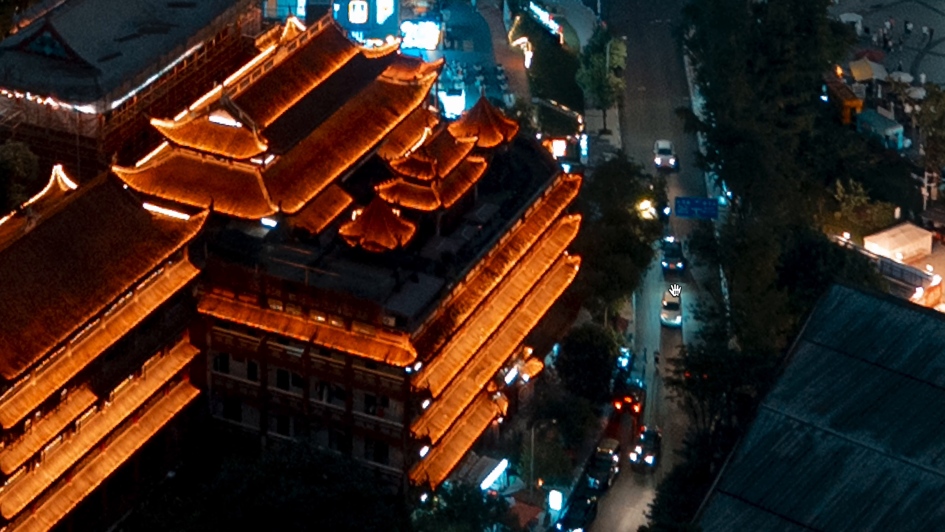
left_click_drag(468, 16, 503, 193)
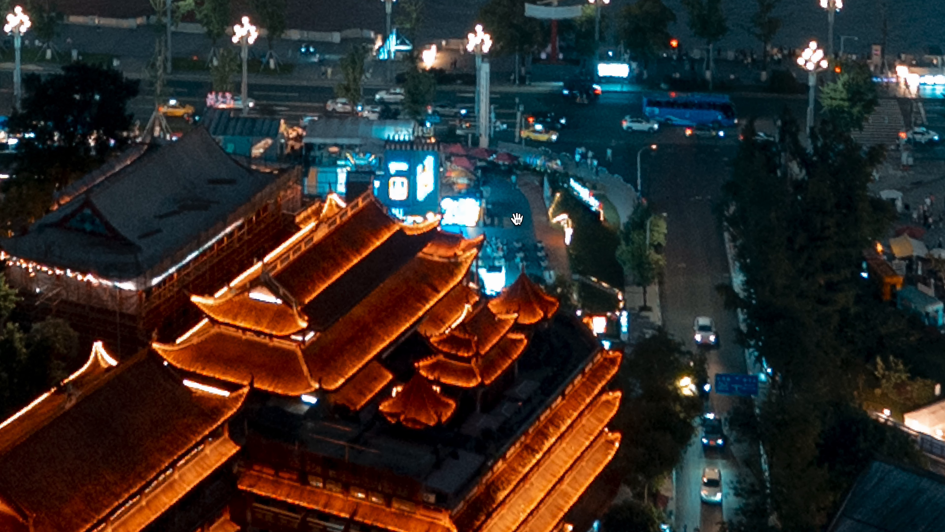
left_click_drag(549, 443, 562, 351)
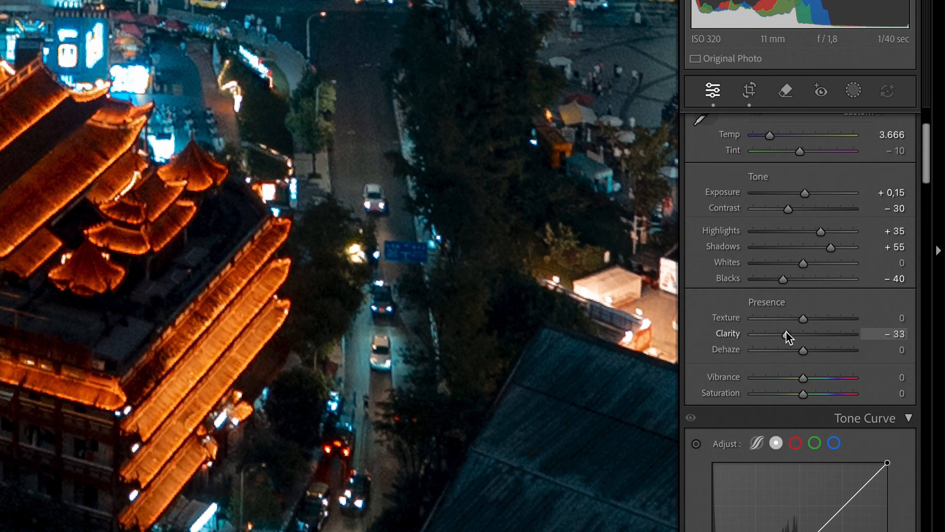
left_click_drag(784, 333, 818, 336)
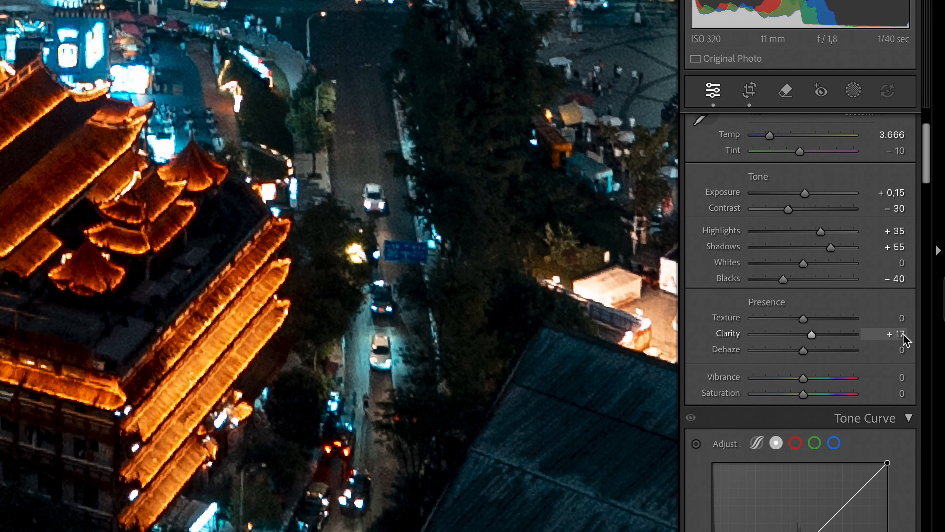
Enter exact Presence values: Clarity +20, Texture +5 and Dehaze +5.
left_click(902, 334)
type("20")
key("Return")
left_click(902, 317)
type("5")
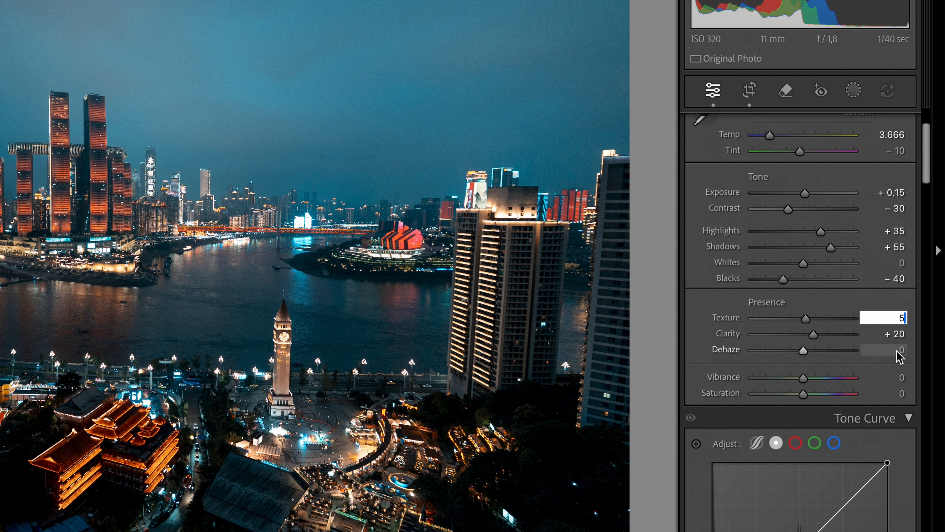
left_click(897, 351)
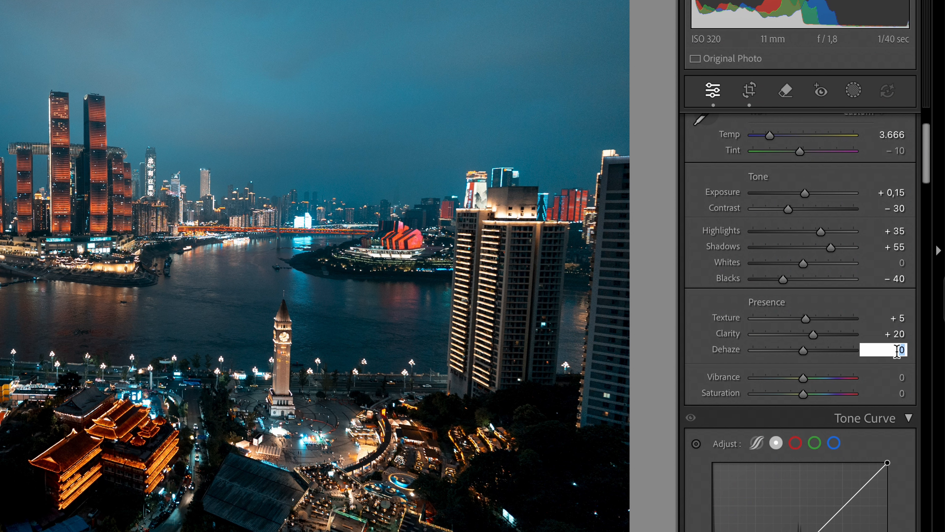
type("5")
key("Return")
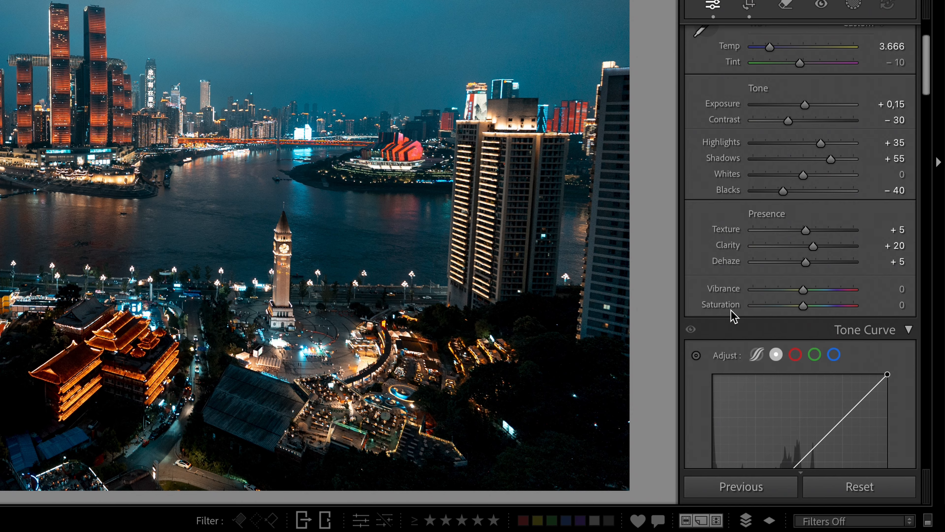
Shape an S point curve with dimmed white point, black point lifted to 11, and Saturation +13.
scroll(732, 317, "down", 4)
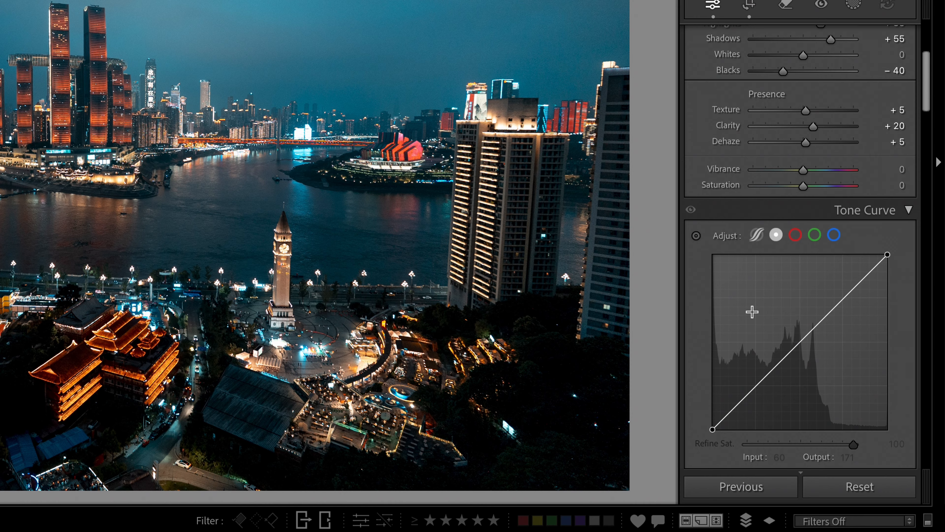
left_click(754, 386)
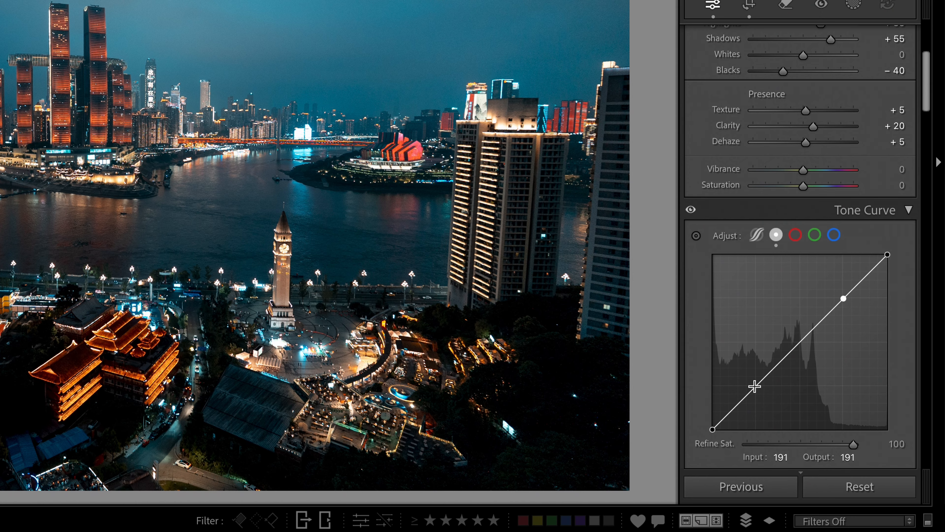
left_click_drag(843, 301, 834, 287)
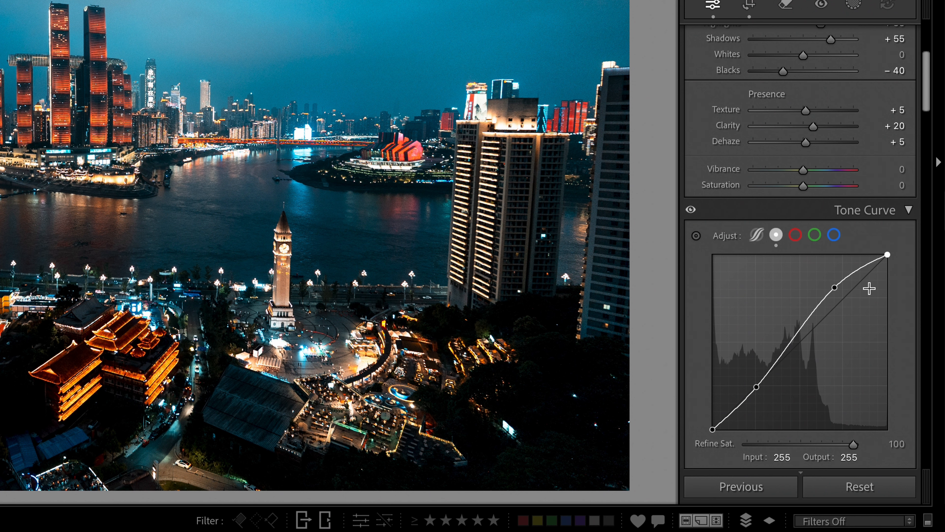
left_click_drag(887, 255, 898, 261)
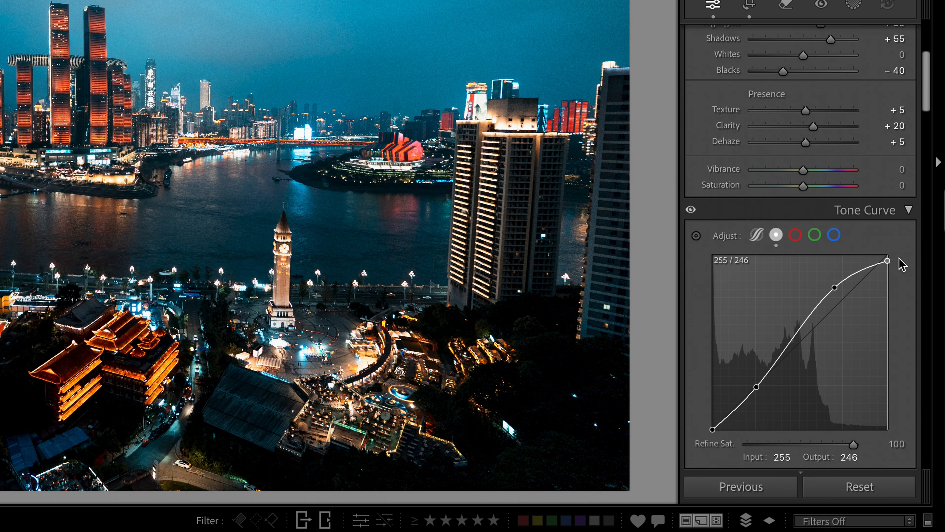
left_click_drag(712, 429, 698, 421)
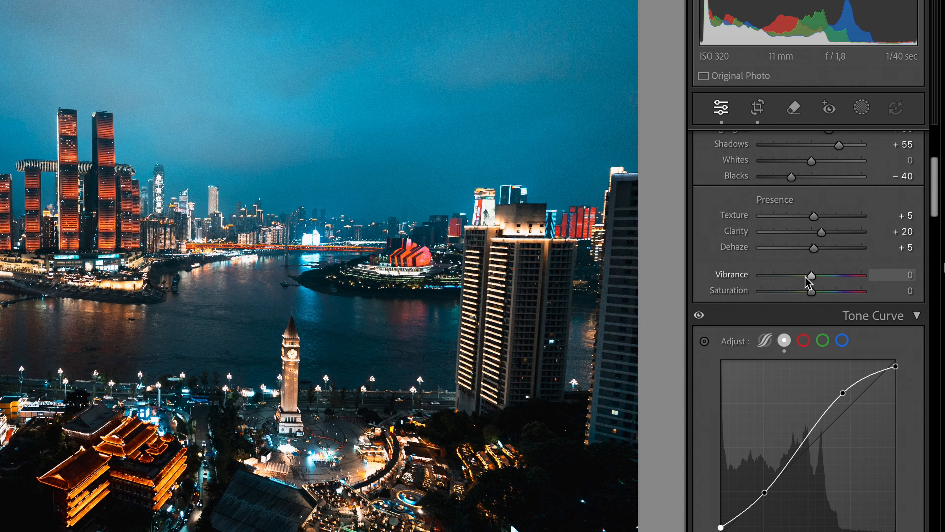
left_click_drag(811, 289, 822, 291)
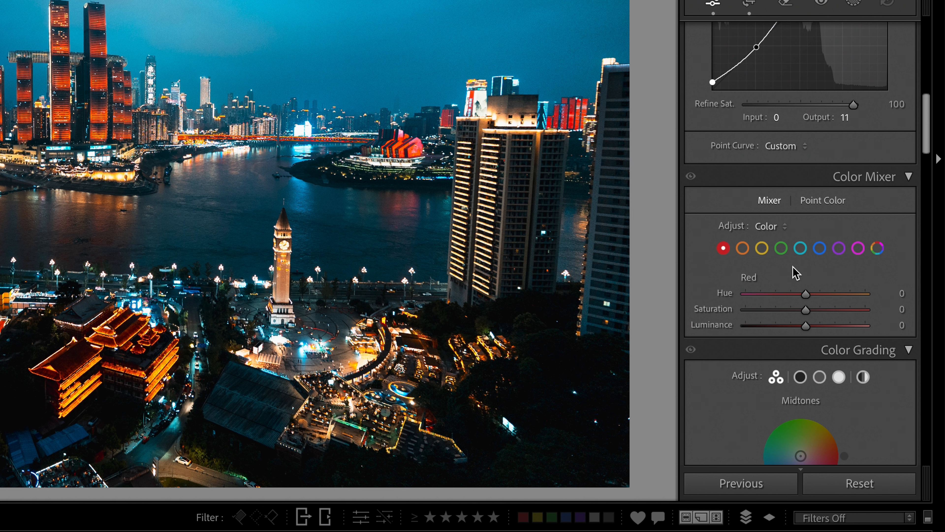
Shift Color Mixer hues: red +11, yellow toward orange, blue toward cyan, purple −85, magenta up.
left_click_drag(863, 336, 867, 337)
left_click(743, 250)
left_click(763, 247)
mouse_move(806, 294)
left_mouse_down()
mouse_move(796, 295)
mouse_move(822, 297)
left_mouse_up()
left_click(781, 248)
left_click(800, 248)
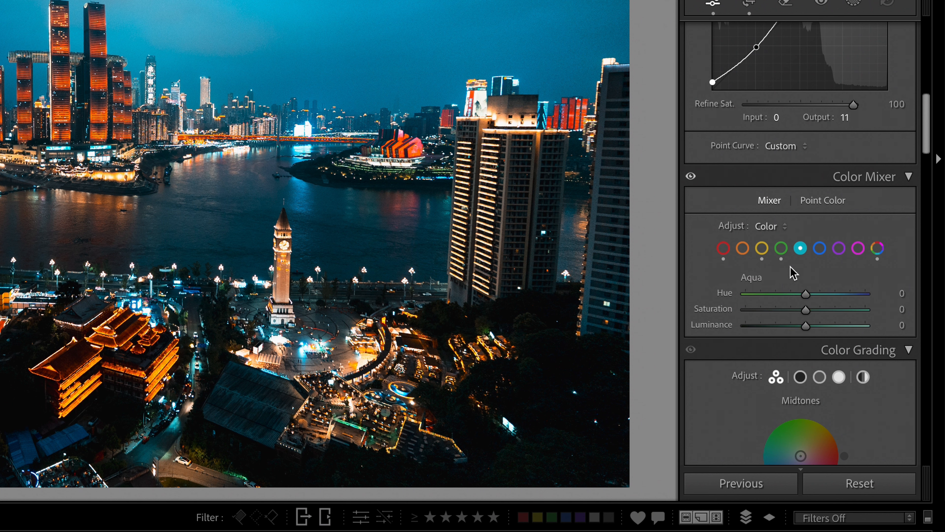
left_click(821, 249)
left_click_drag(806, 294, 801, 298)
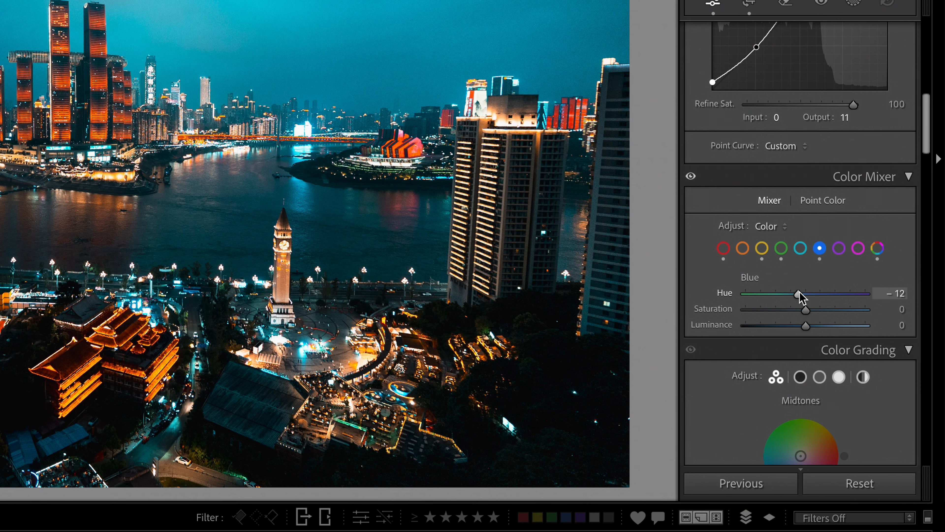
left_click_drag(799, 294, 829, 294)
left_click(883, 309)
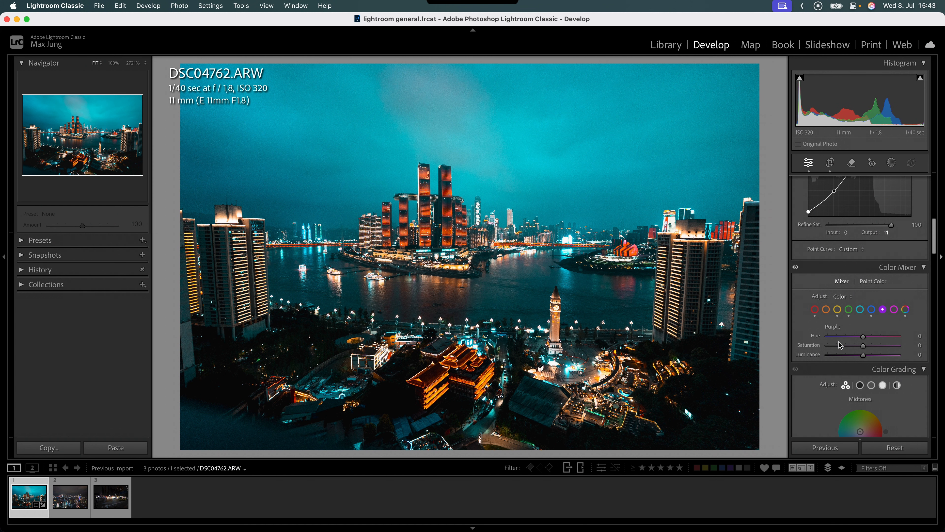
left_click(833, 336)
left_click(894, 310)
left_click(889, 336)
left_click(814, 309)
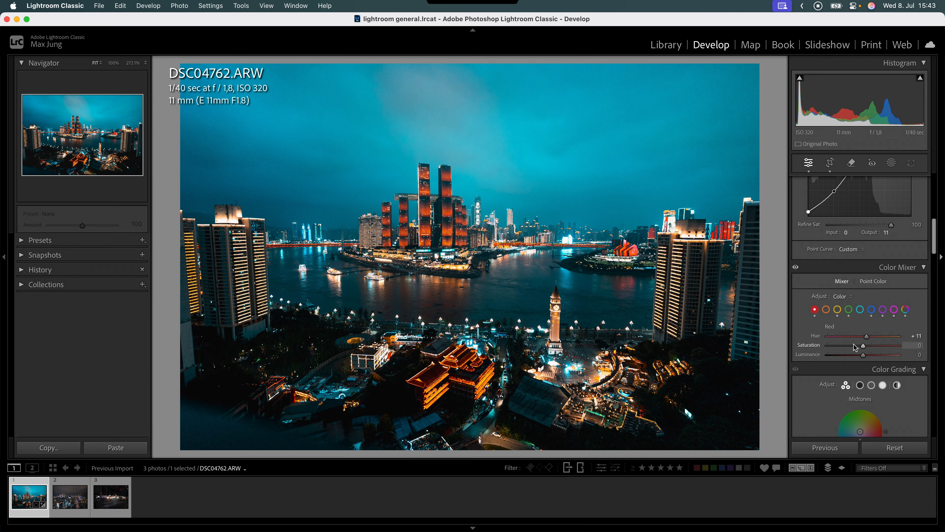
Set red saturation +13 and yellow luminance +9, mute greens and magentas, and set orange saturation +13.
left_click_drag(863, 346, 868, 346)
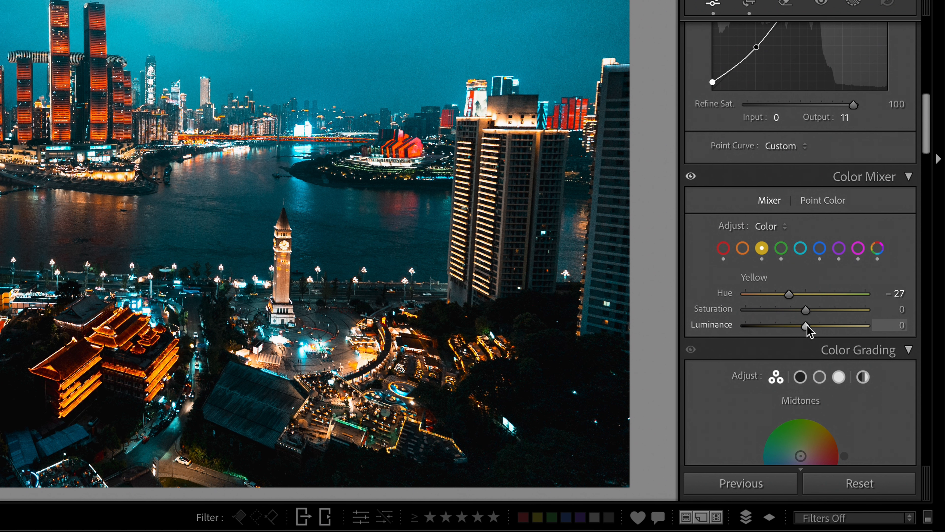
left_click_drag(807, 328, 812, 330)
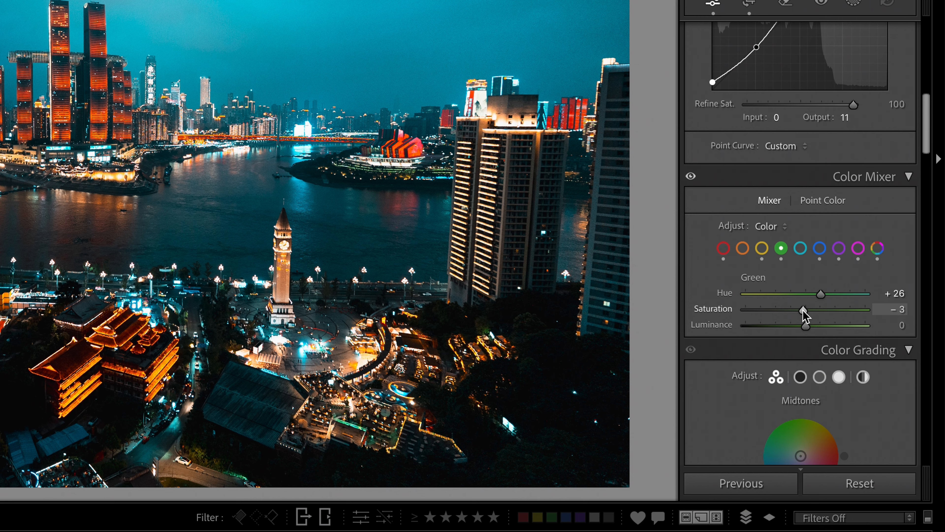
mouse_move(803, 311)
left_mouse_down()
mouse_move(785, 310)
mouse_move(796, 326)
mouse_move(810, 310)
mouse_move(808, 326)
mouse_move(793, 294)
mouse_move(800, 310)
mouse_move(787, 309)
mouse_move(801, 312)
mouse_move(807, 326)
mouse_move(788, 311)
left_mouse_up()
left_click(799, 248)
left_click(820, 248)
left_click(839, 248)
left_click(858, 248)
left_click_drag(804, 327, 810, 326)
left_click(742, 248)
mouse_move(806, 309)
left_mouse_down()
mouse_move(814, 310)
mouse_move(809, 326)
left_mouse_up()
Tint the shadows blue at hue 220, saturation 20 in Color Grading.
scroll(735, 296, "down", 4)
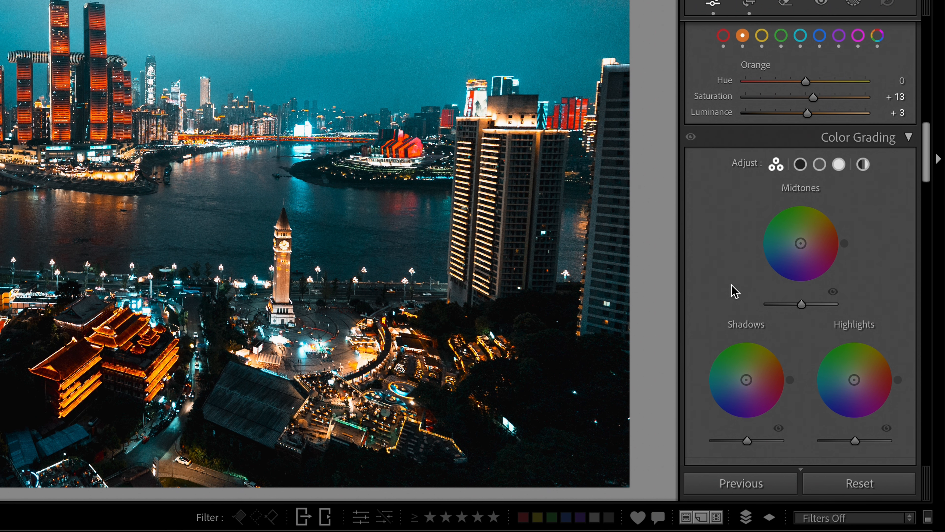
scroll(732, 290, "down", 1)
left_click(800, 153)
left_click_drag(800, 268, 788, 277)
Tint the highlights orange at hue 40 with saturation 15.
left_click(838, 153)
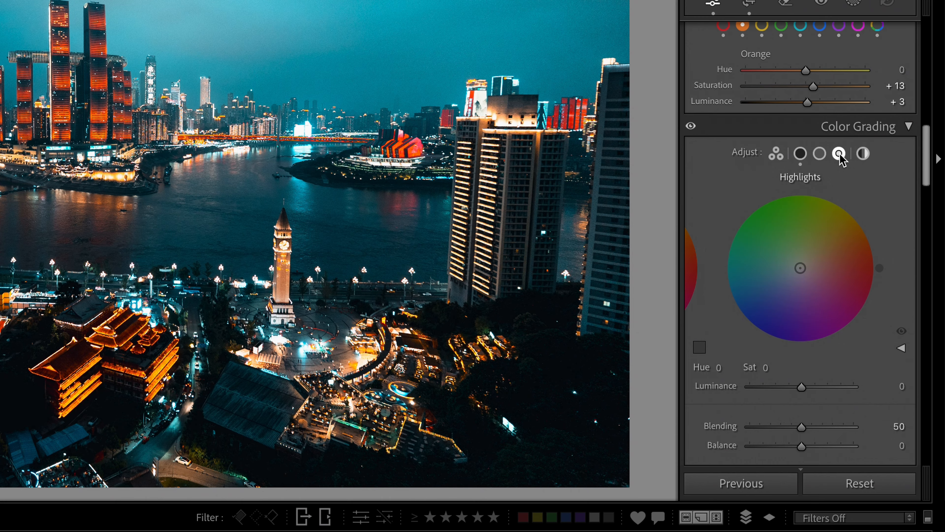
left_click_drag(719, 367, 818, 341)
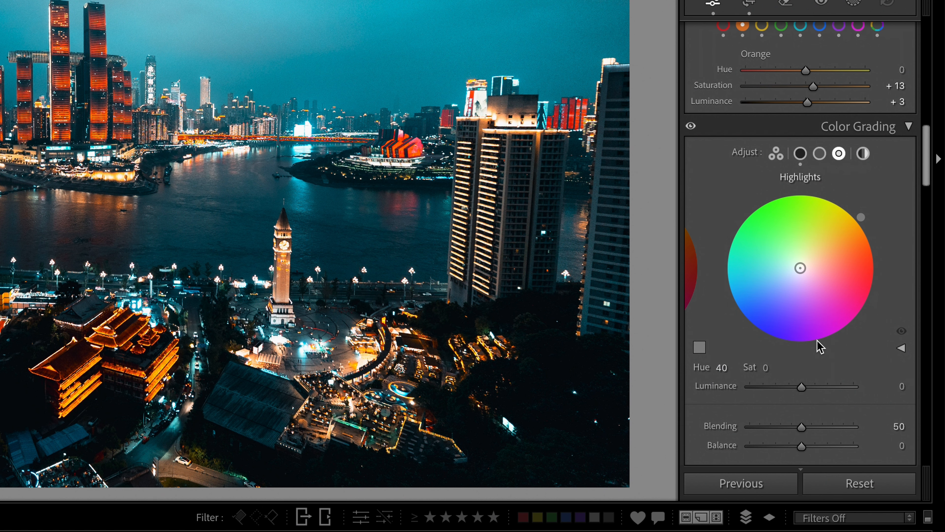
left_click(769, 367)
type("15")
key("Return")
scroll(718, 224, "down", 10)
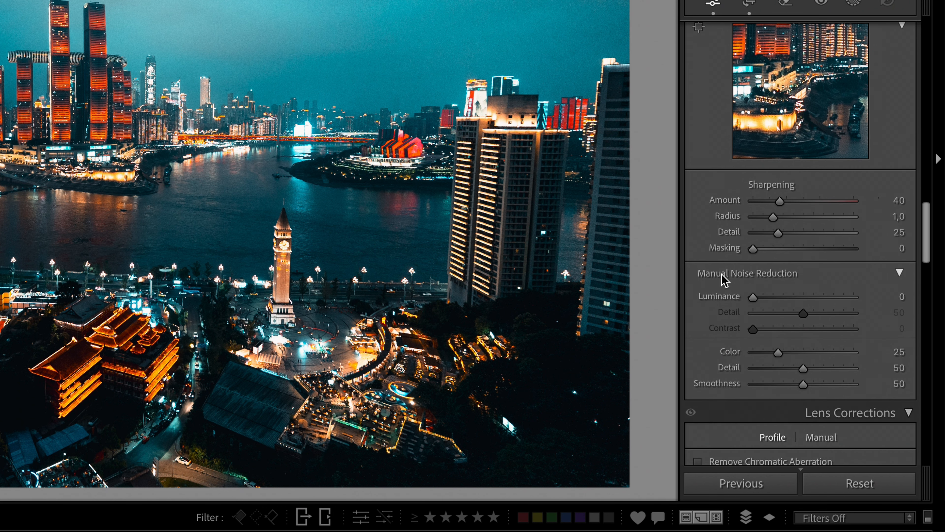
scroll(722, 280, "down", 3)
scroll(728, 285, "down", 2)
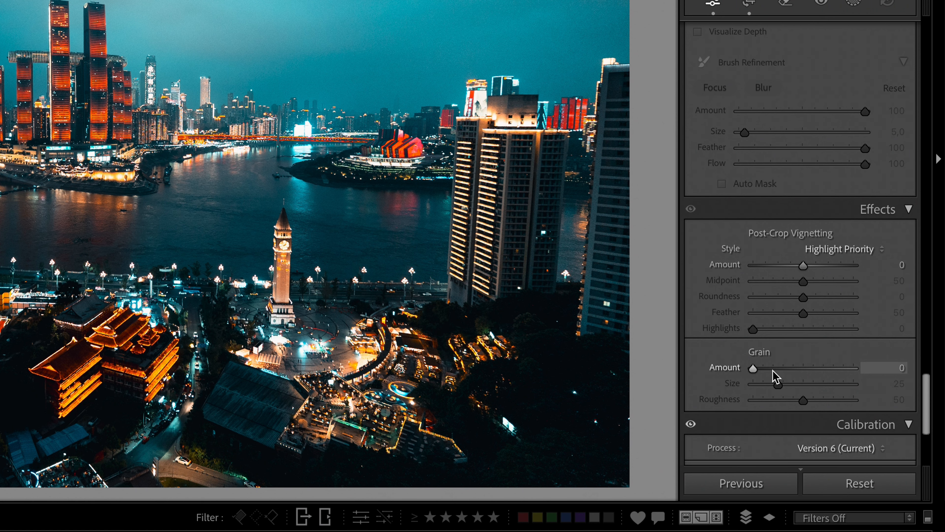
Add film grain with Amount 15 and Size 20.
left_click_drag(772, 371, 775, 369)
left_click(893, 384)
type("20")
key("Return")
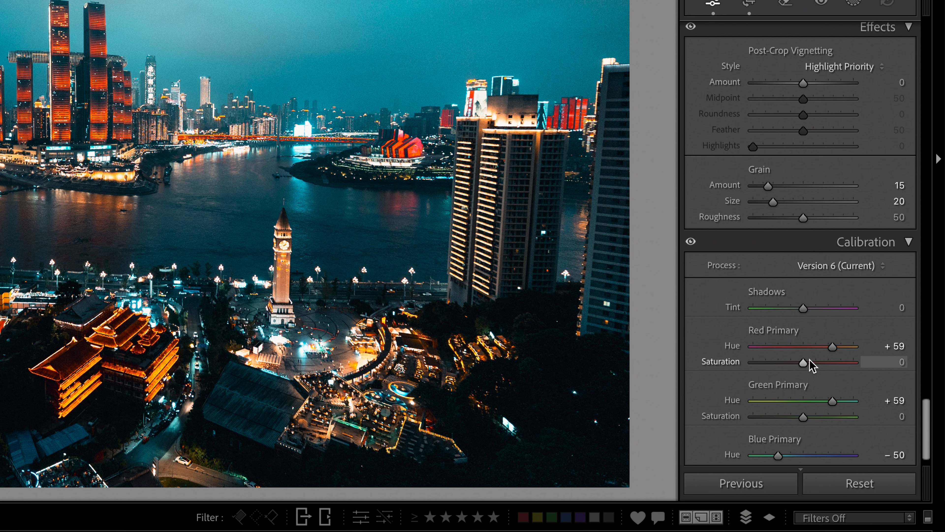
Lower Red Primary saturation to −10 and Green Primary saturation to −20 in Calibration.
left_click(882, 367)
type("-")
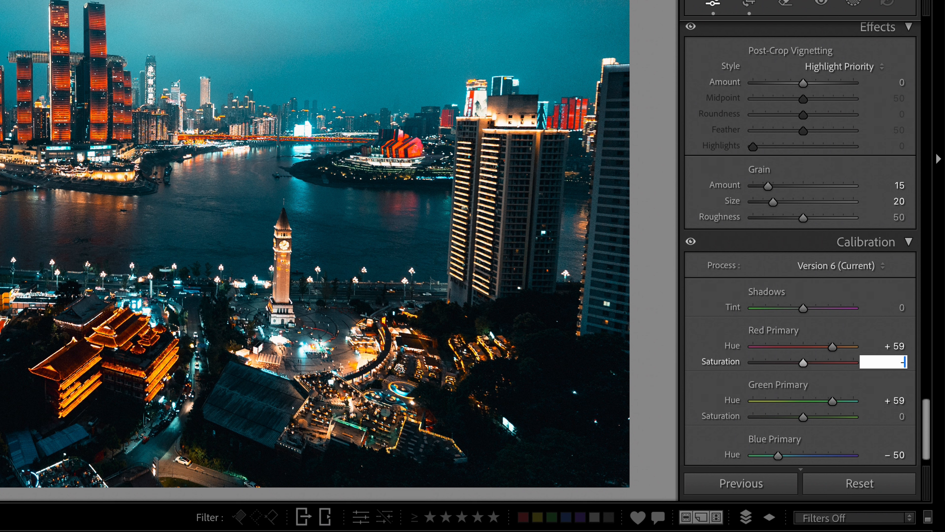
type("20")
left_click(895, 416)
type("-20")
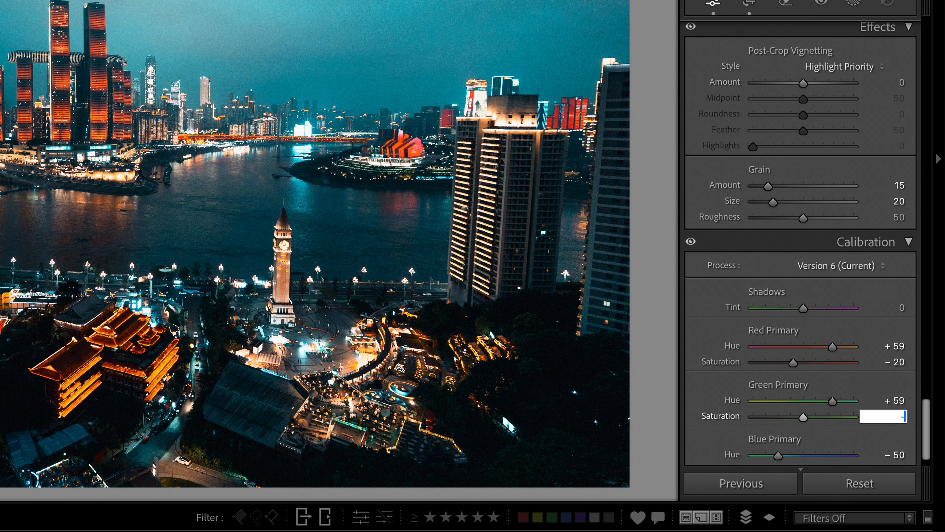
key("Return")
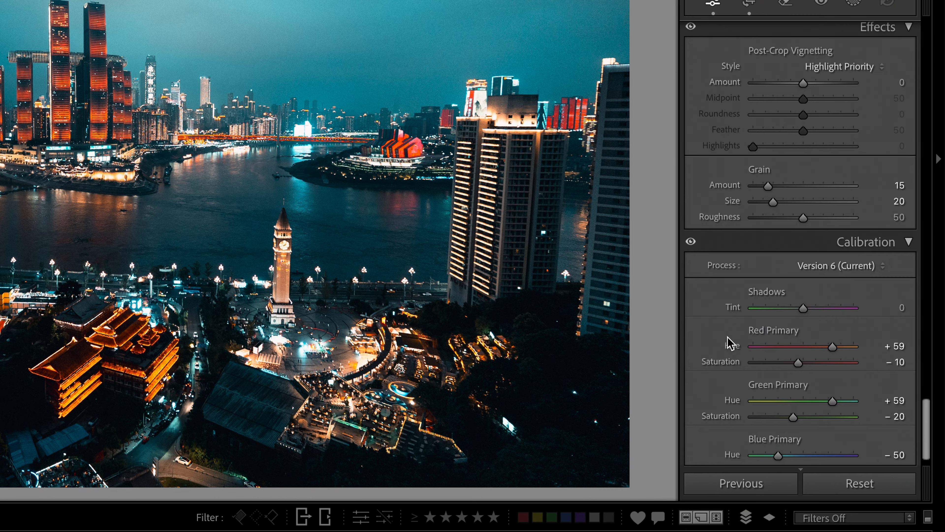
scroll(729, 327, "up", 15)
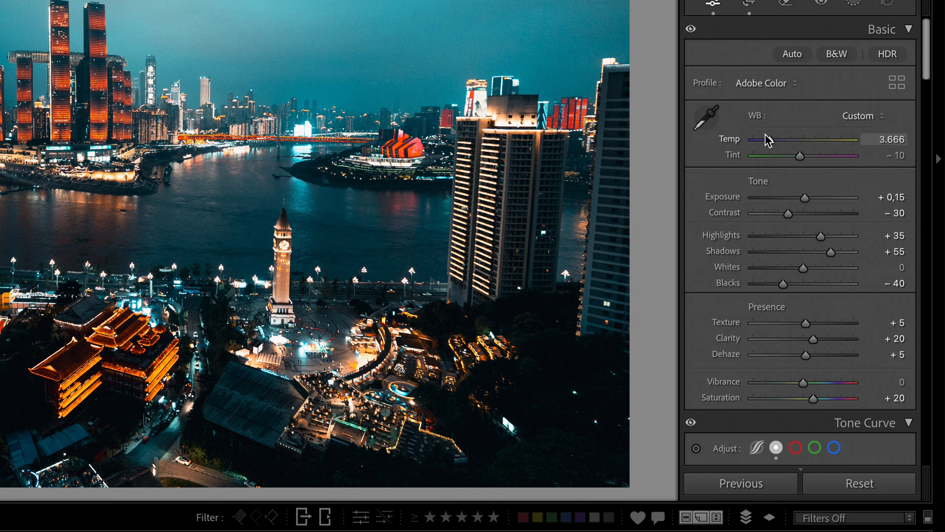
Set Temp to 3,916, Exposure to −0.10 and Whites to about +40.
mouse_move(767, 138)
left_mouse_down()
mouse_move(791, 143)
mouse_move(770, 143)
left_mouse_up()
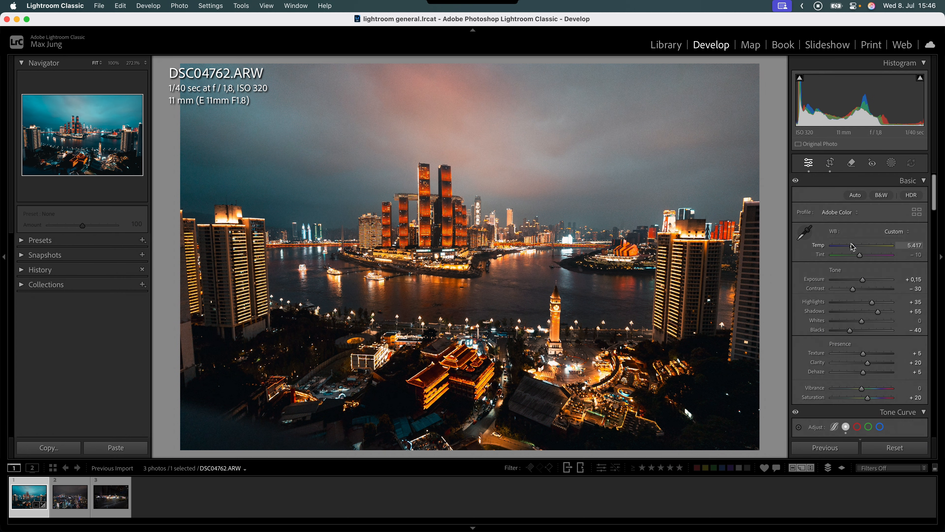
left_click_drag(842, 247, 845, 246)
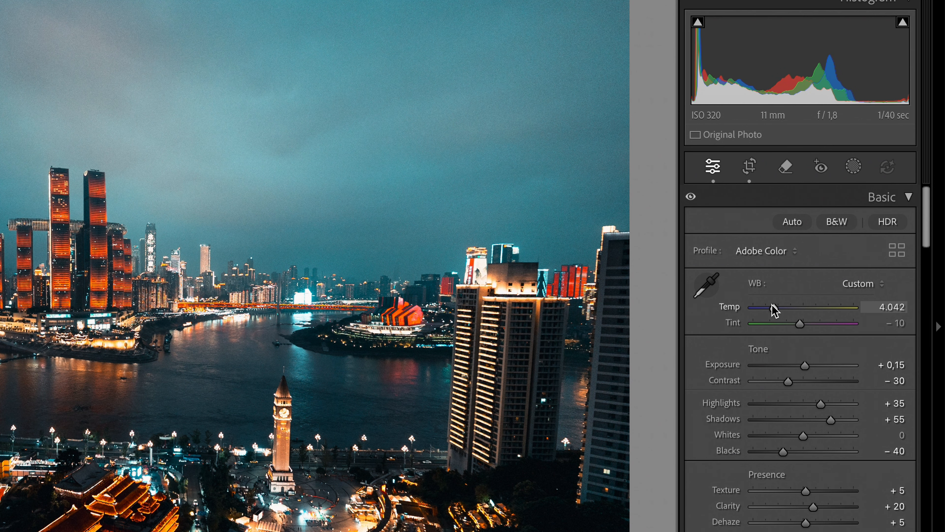
left_click_drag(775, 310, 774, 313)
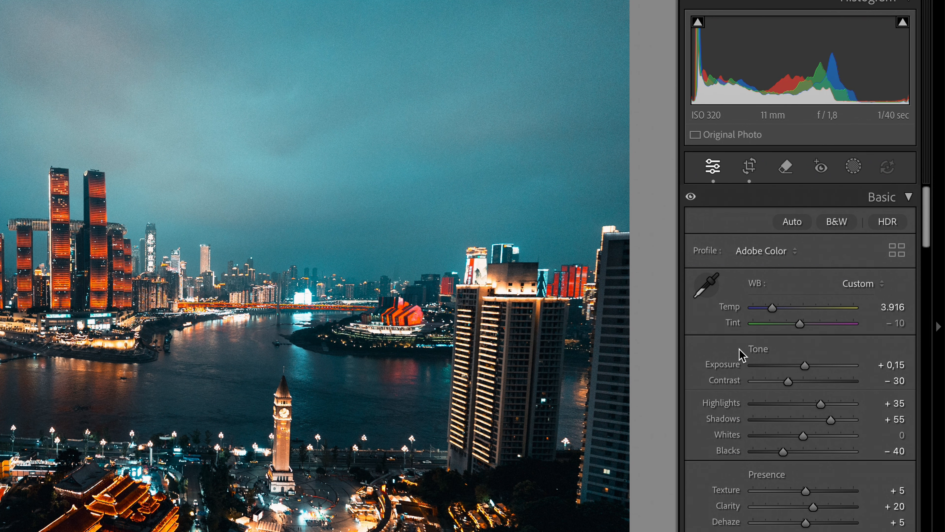
left_click_drag(804, 366, 800, 365)
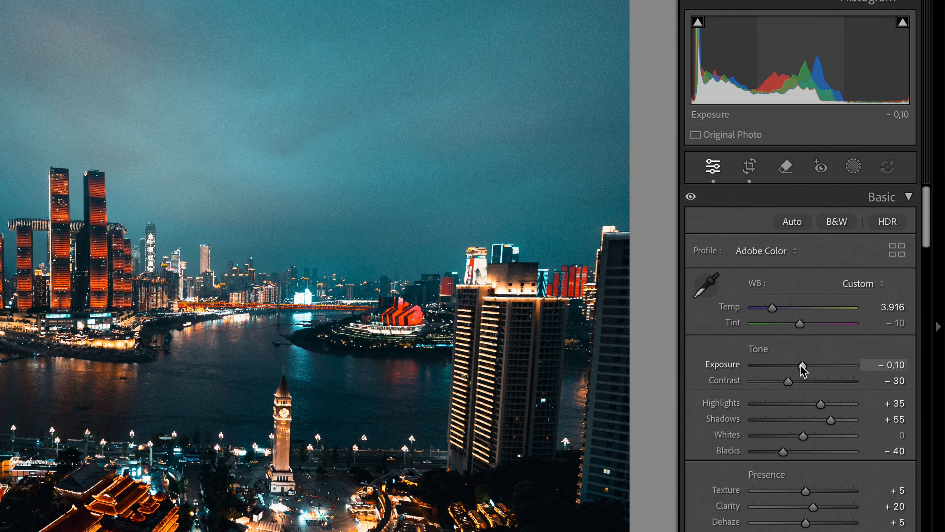
left_click_drag(803, 437, 823, 438)
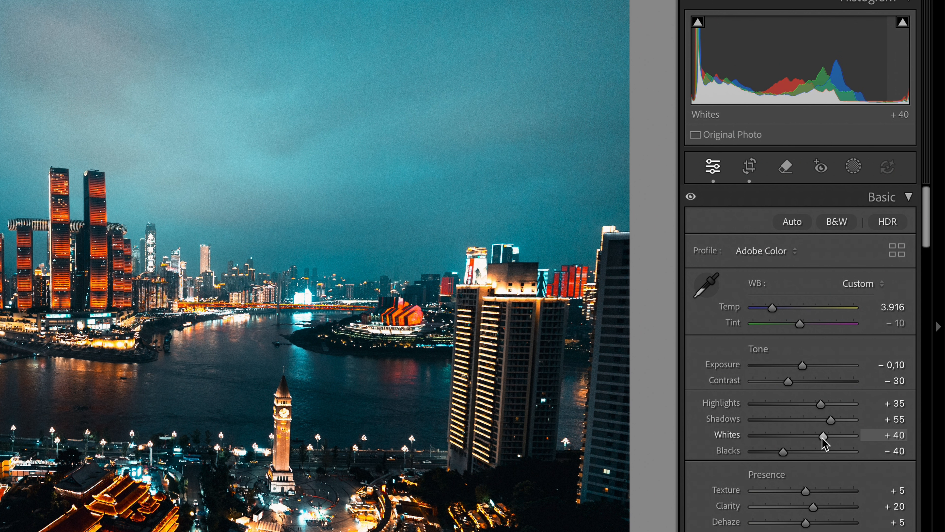
left_click_drag(824, 438, 819, 437)
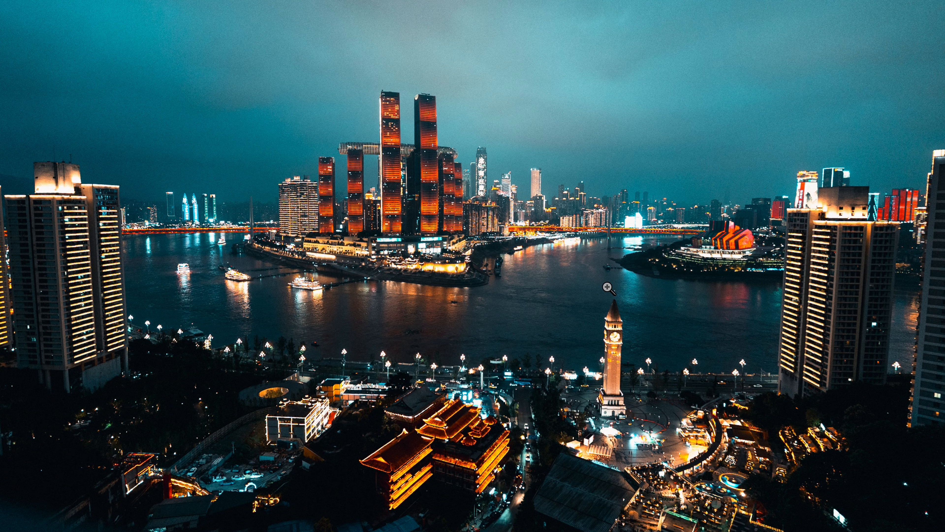
Lower the tone-curve shadow point to input 68, output 56 and drop Contrast to −60.
left_click(544, 317)
left_click(418, 260)
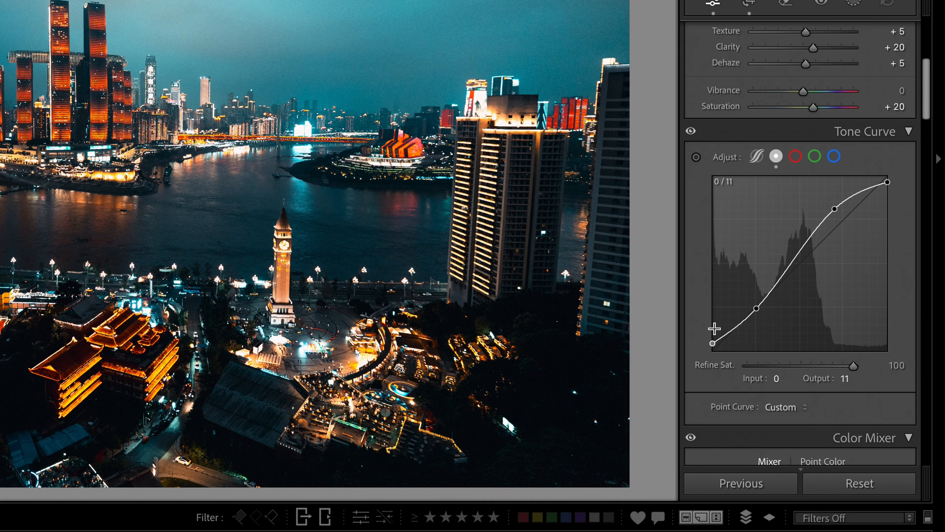
left_click(756, 309)
left_click_drag(757, 311, 759, 314)
scroll(768, 223, "up", 8)
mouse_move(767, 215)
left_mouse_down()
mouse_move(755, 215)
mouse_move(773, 217)
left_mouse_up()
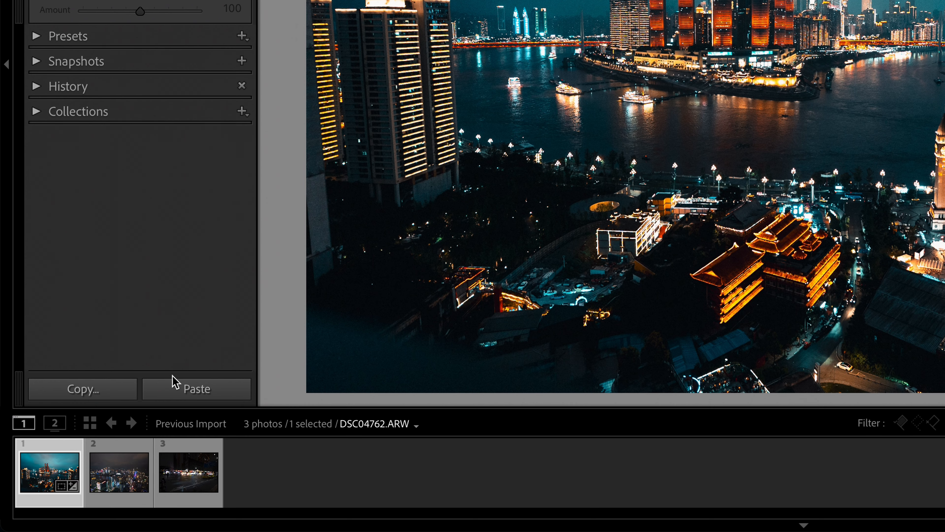
Paste the skyline's settings onto the second night photo, cool it slightly, and set Exposure −0.60.
left_click(60, 449)
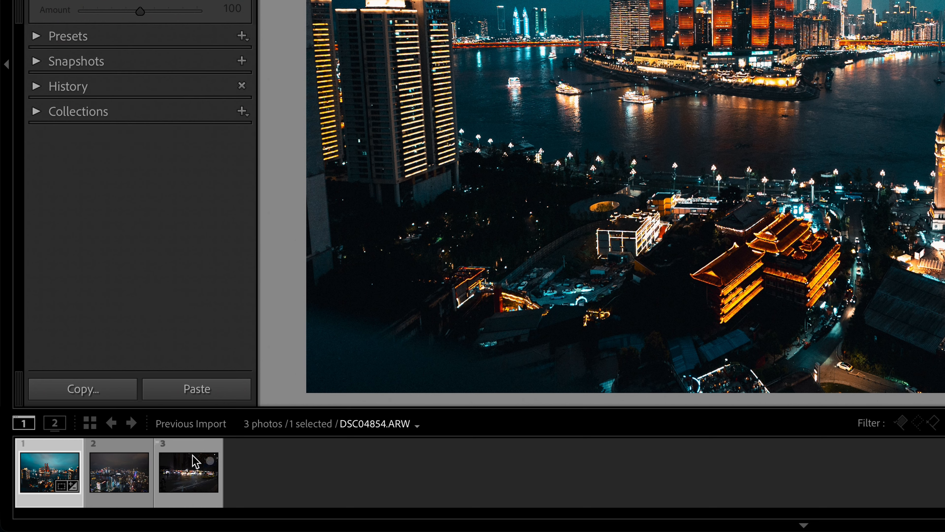
left_click(71, 501)
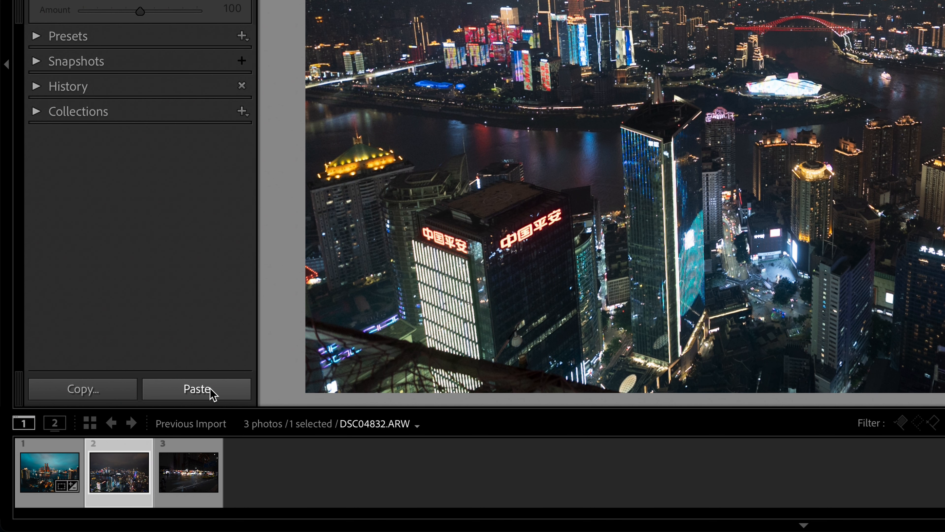
left_click(211, 391)
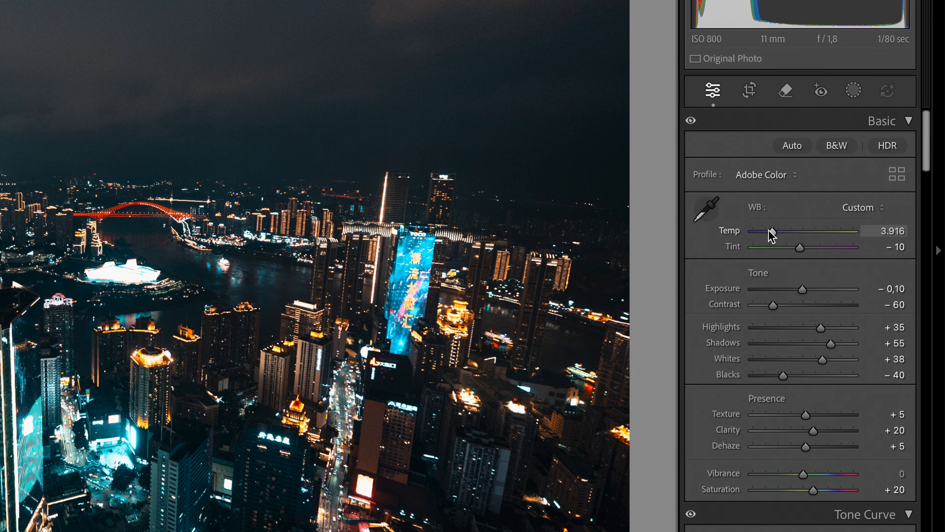
left_click_drag(772, 232, 771, 235)
left_click_drag(802, 289, 766, 291)
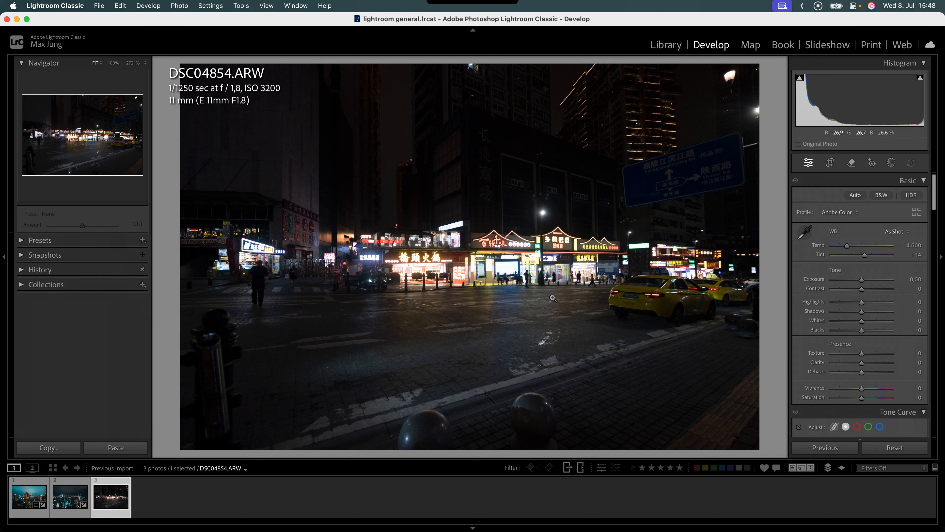
Paste the teal-and-orange grade onto DSC04854.ARW, set Exposure to −0.60, and zoom 1:1 on the storefront.
left_click(116, 447)
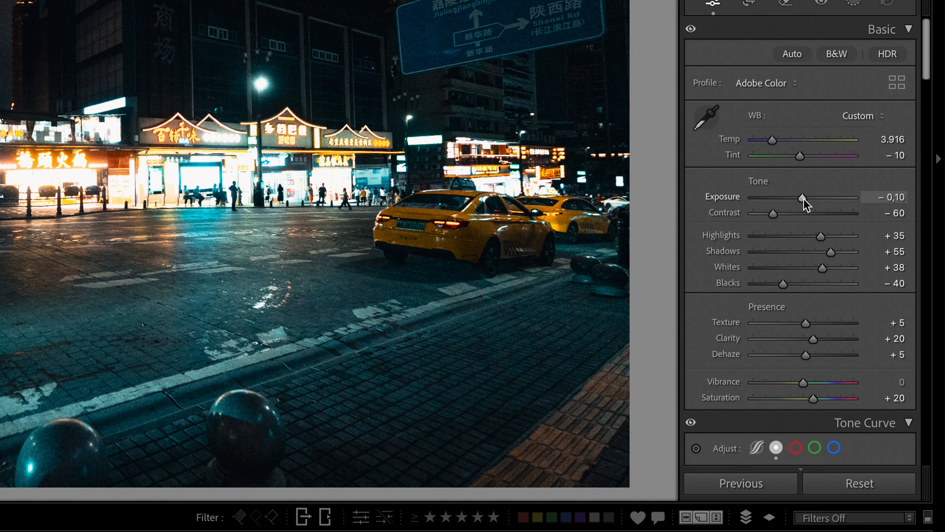
left_click_drag(861, 279, 859, 280)
left_click_drag(799, 198, 798, 198)
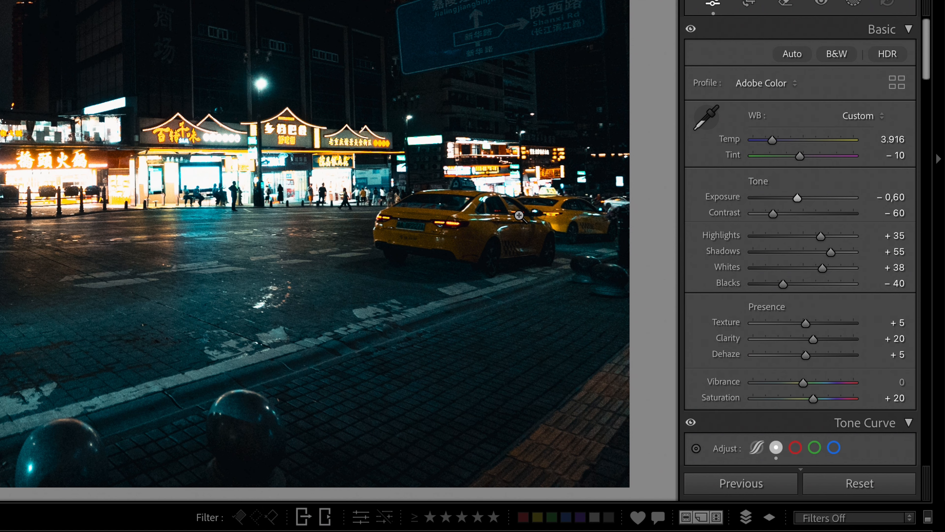
left_click(297, 165)
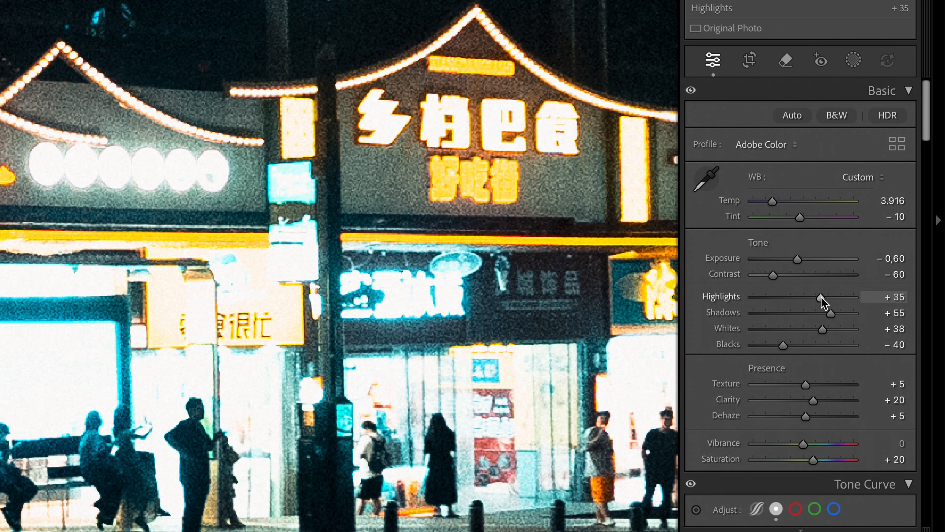
Lower the street photo's Highlights to about −40 to tame the bright signs.
left_click_drag(872, 302, 813, 297)
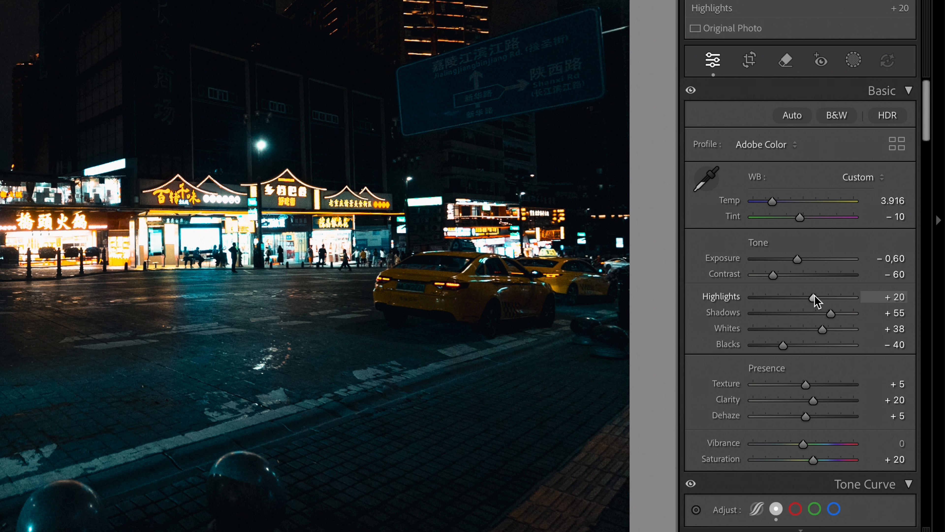
left_click_drag(869, 302, 779, 298)
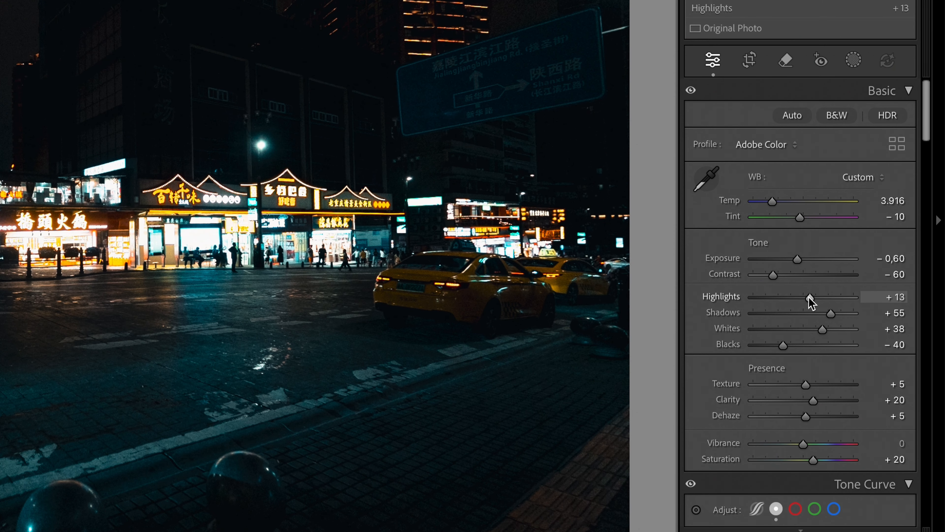
left_click_drag(810, 297, 816, 297)
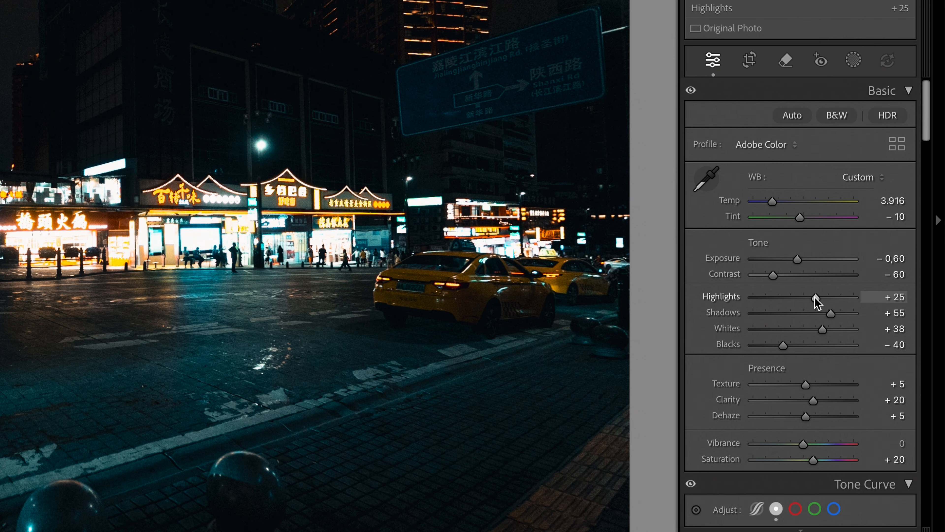
left_click_drag(814, 297, 783, 298)
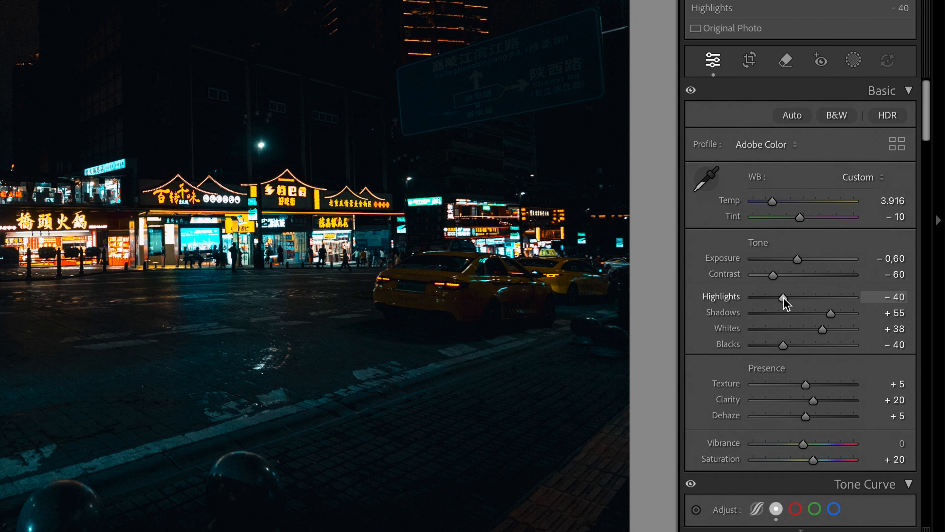
Nudge Exposure up slightly, then review before/after splits of the graded night photos.
left_click_drag(799, 259, 809, 259)
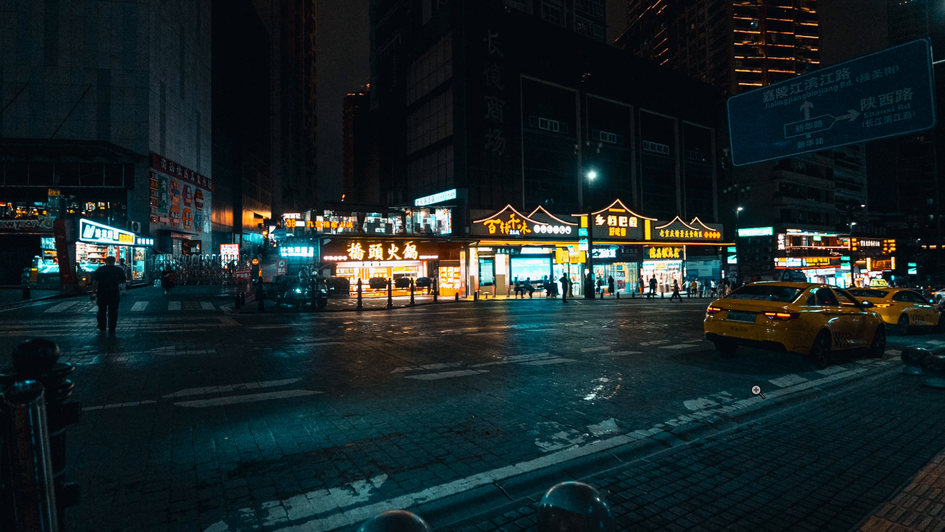
key("shift+y")
key("Right")
key("Right")
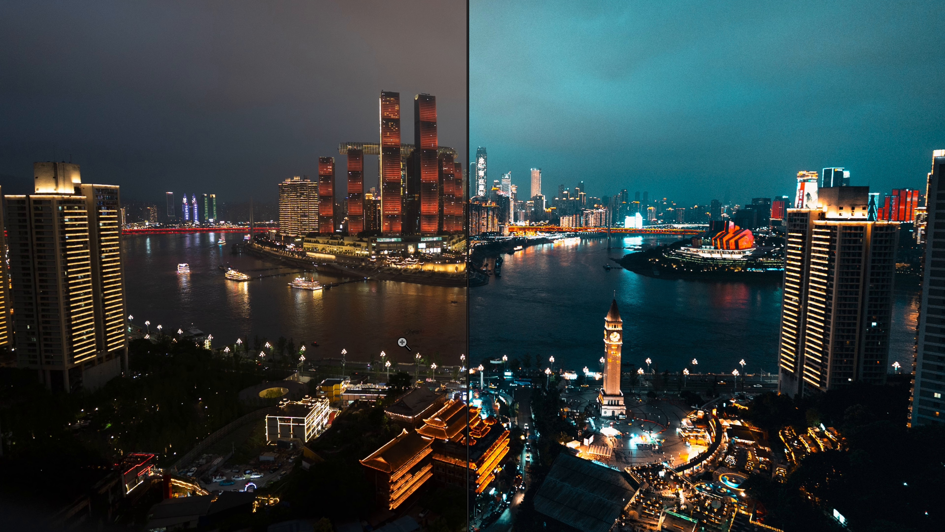
left_click(386, 168)
left_click_drag(359, 289, 129, 214)
left_click(261, 354)
key("Right")
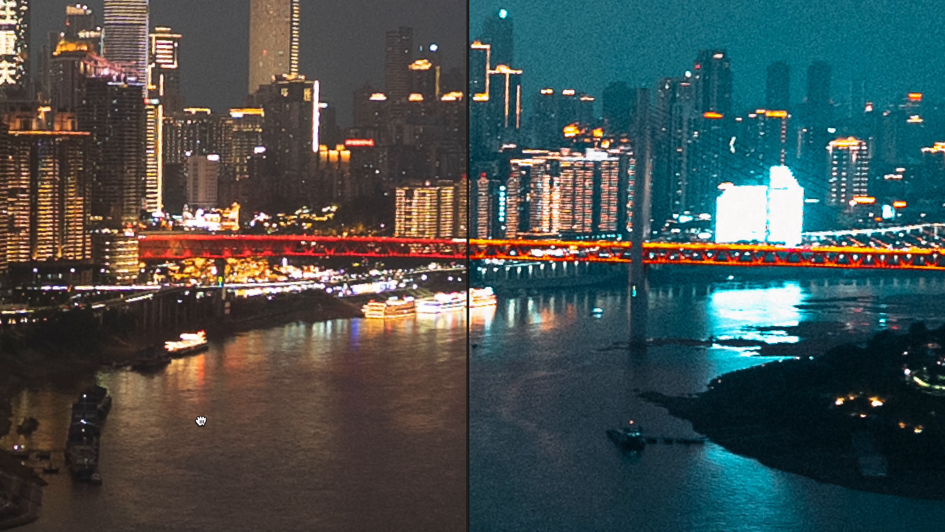
left_click(219, 157)
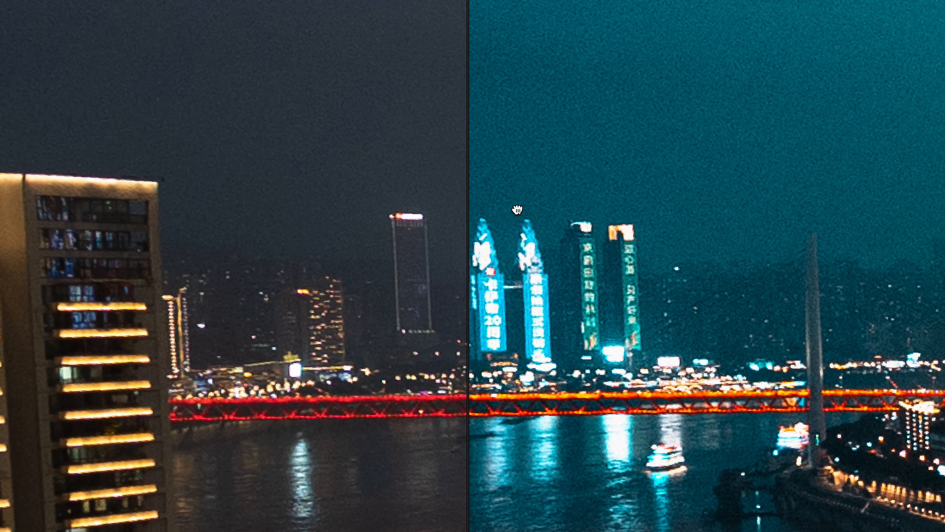